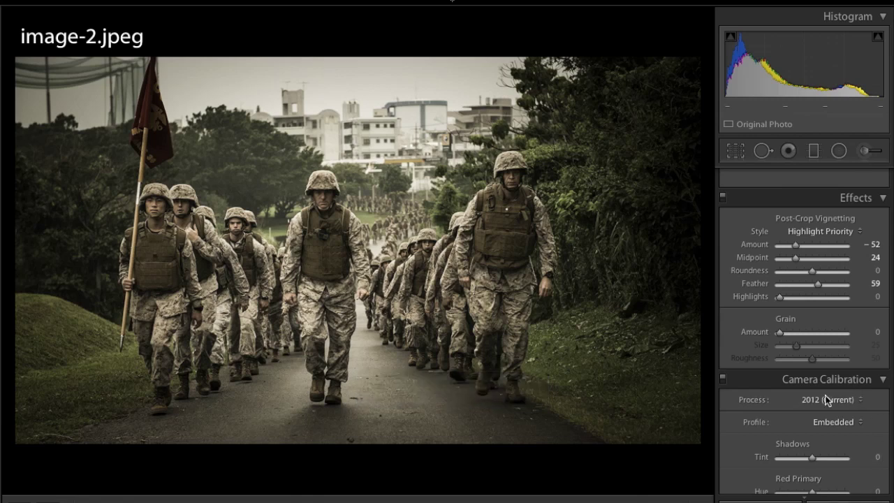
Set the Clarity of the marching soldiers photo image-2.jpeg to +40
{"action": "scroll", "coordinate": [859, 292], "scroll_direction": "up", "scroll_amount": 5}
{"action": "scroll", "coordinate": [859, 295], "scroll_direction": "up", "scroll_amount": 10}
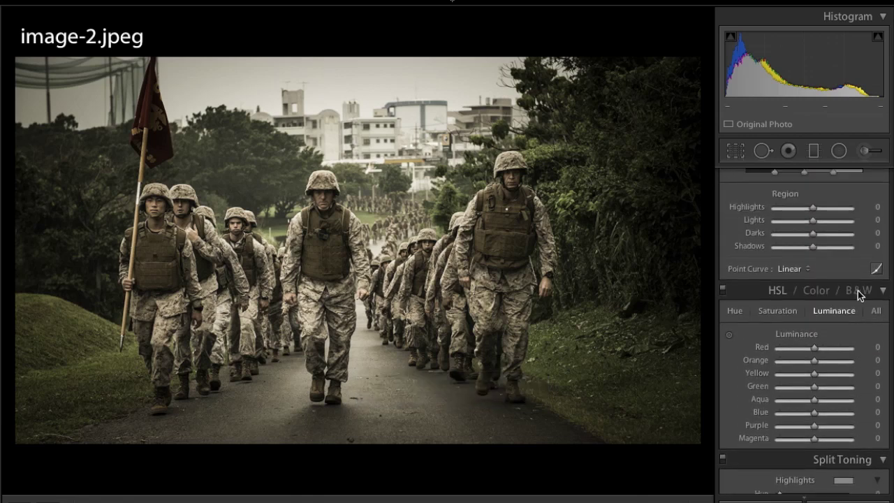
{"action": "scroll", "coordinate": [859, 293], "scroll_direction": "up", "scroll_amount": 2}
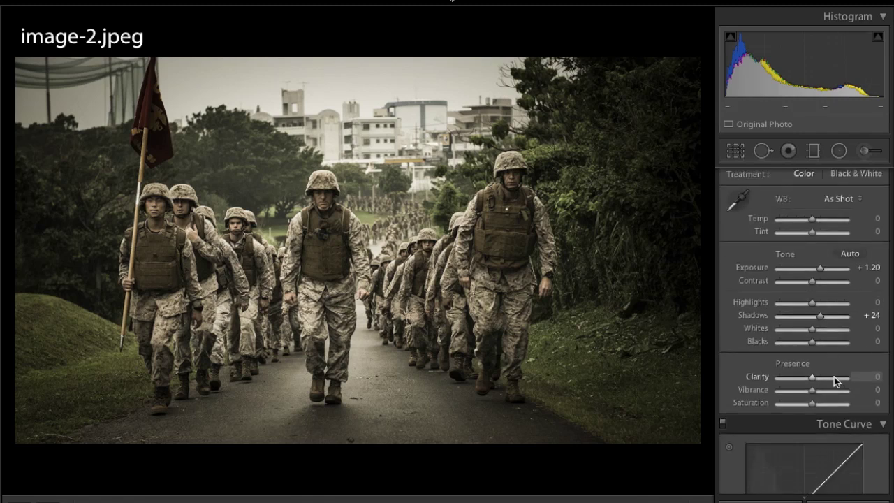
{"action": "left_click_drag", "start_coordinate": [820, 377], "coordinate": [826, 378]}
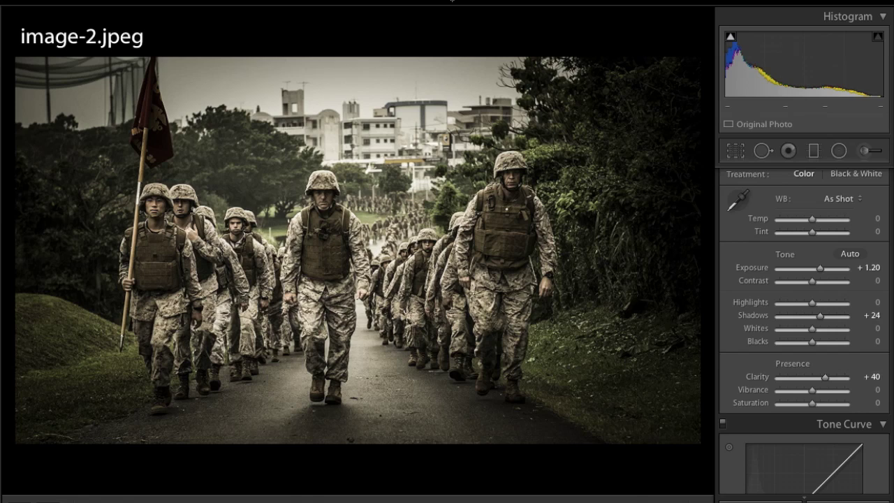
{"action": "left_click", "coordinate": [152, 408]}
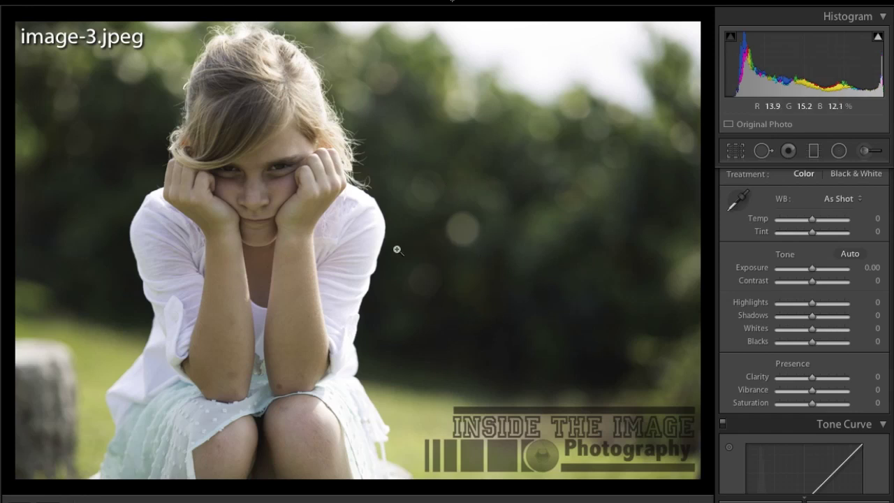
Cycle the photo info overlay on image-3.jpeg until it shows the file name, capture date and pixel dimensions
{"action": "key", "text": "i"}
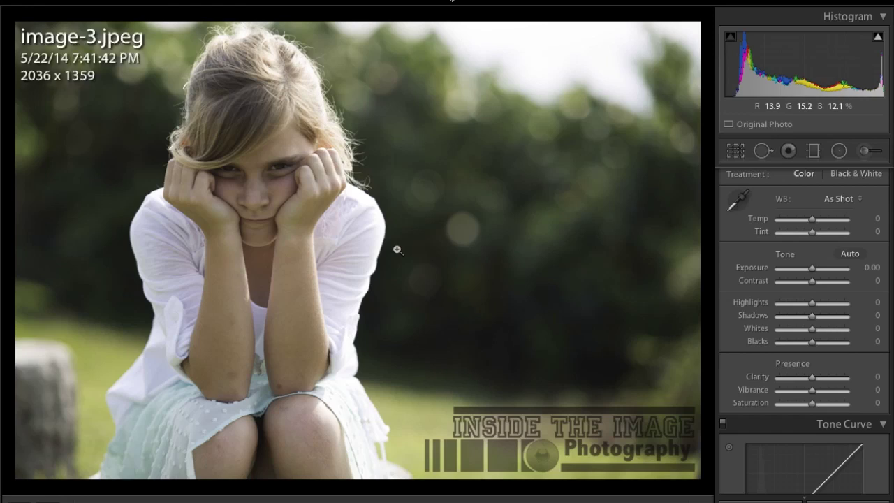
{"action": "key", "text": "i"}
{"action": "key", "text": "i"}
{"action": "key", "text": "i"}
{"action": "key", "text": "i"}
{"action": "key", "text": "i"}
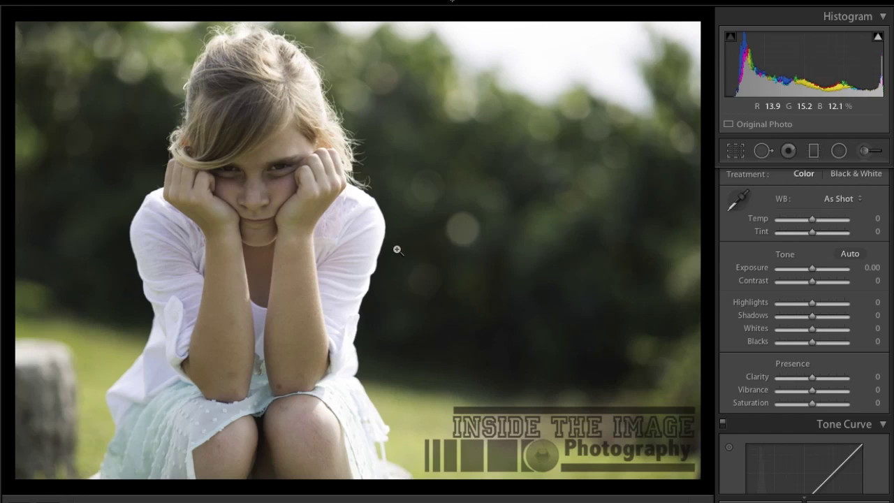
{"action": "key", "text": "i"}
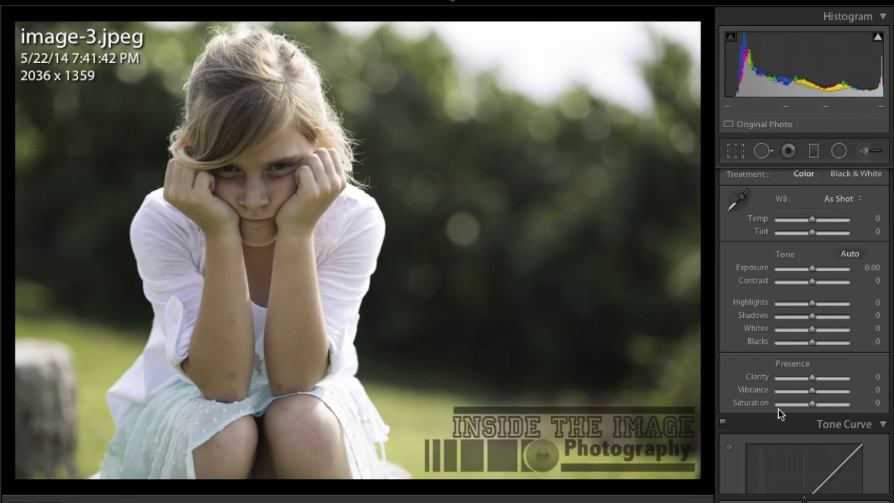
{"action": "scroll", "coordinate": [778, 408], "scroll_direction": "down", "scroll_amount": 10}
{"action": "scroll", "coordinate": [779, 408], "scroll_direction": "down", "scroll_amount": 1}
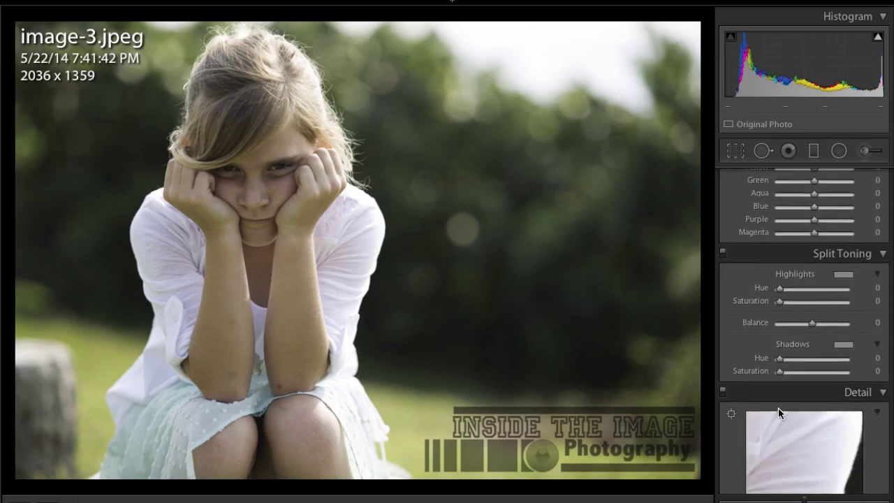
{"action": "scroll", "coordinate": [779, 408], "scroll_direction": "up", "scroll_amount": 2}
{"action": "scroll", "coordinate": [779, 409], "scroll_direction": "up", "scroll_amount": 10}
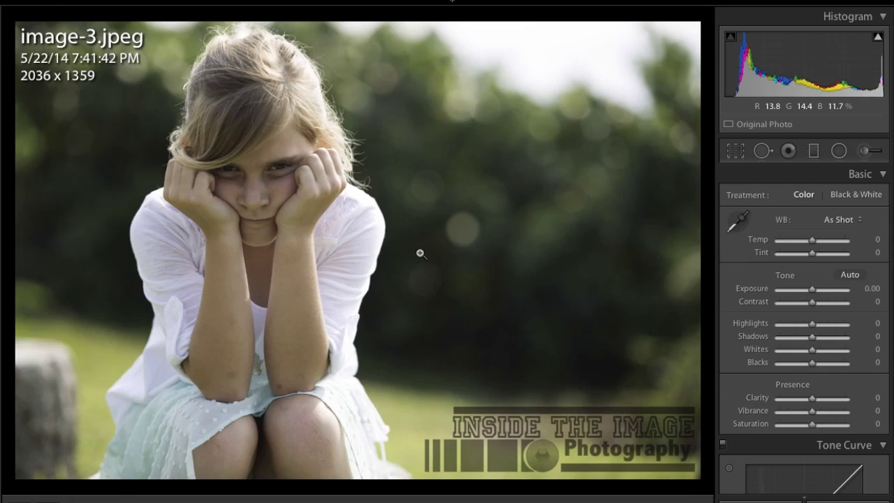
Go to image-4.jpeg and crop away the wet ground and watermark along its lower edge, leaving 2036 x 1091
{"action": "key", "text": "Right"}
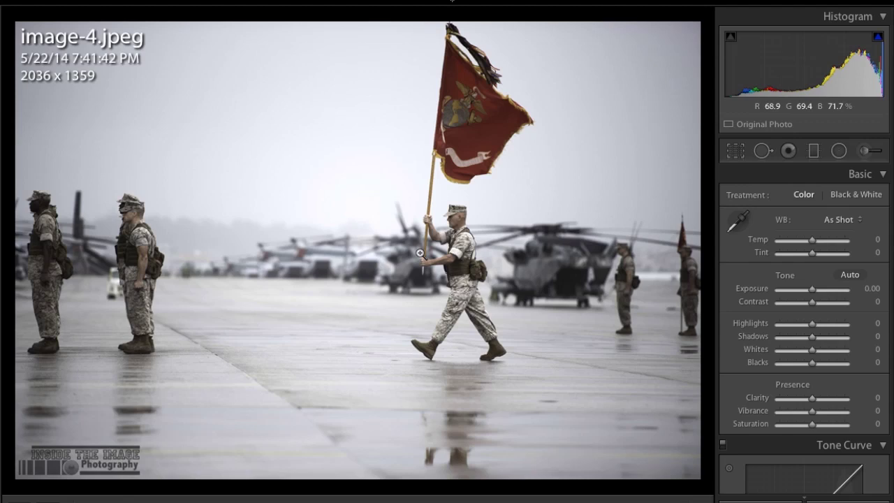
{"action": "left_click", "coordinate": [736, 151]}
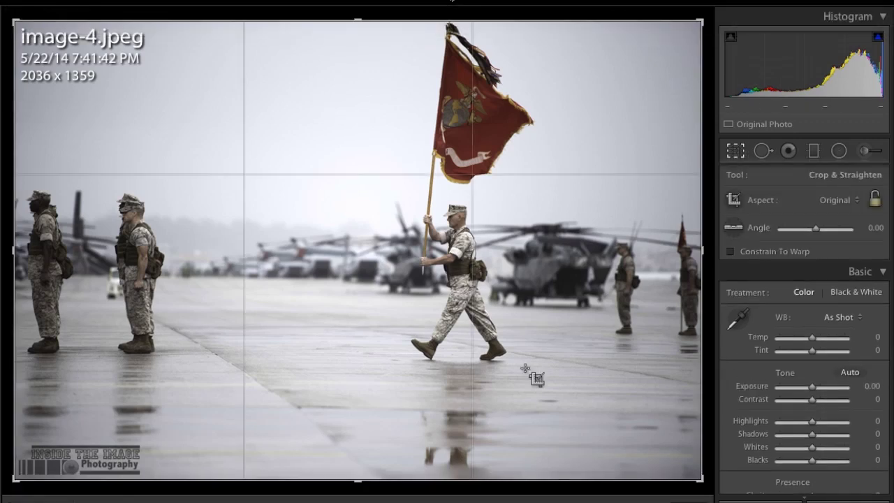
{"action": "left_click_drag", "start_coordinate": [356, 478], "coordinate": [356, 446]}
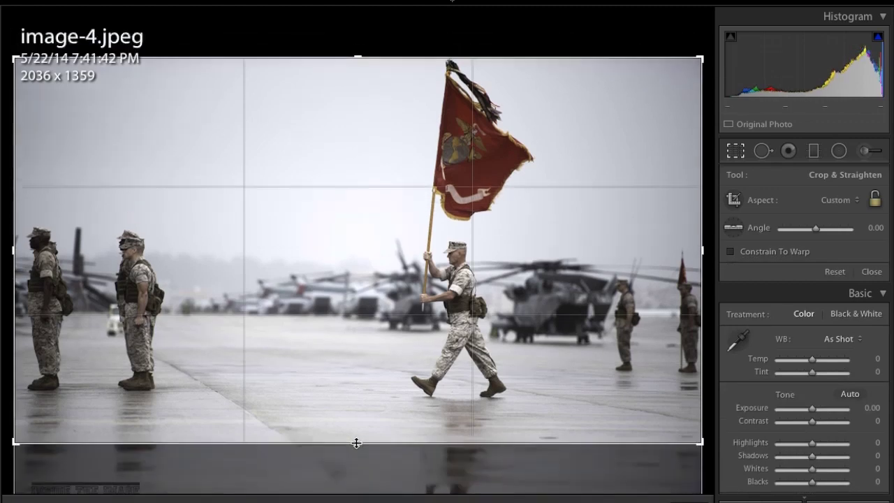
{"action": "key", "text": "Return"}
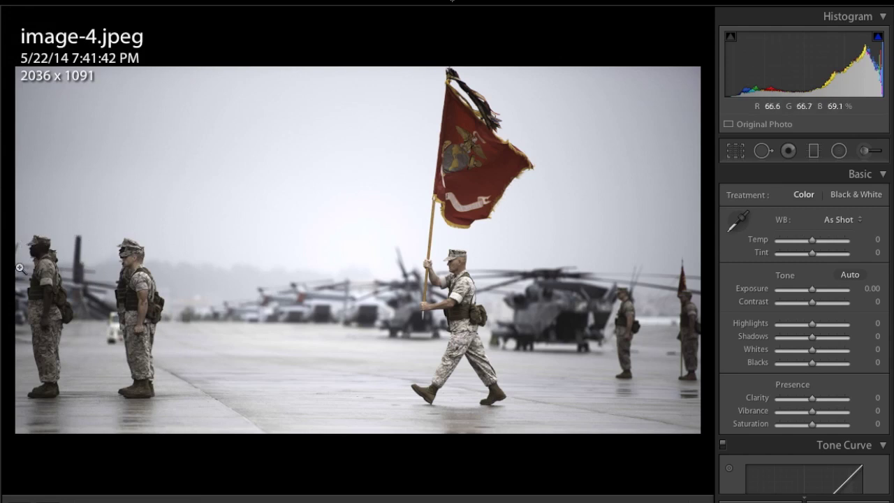
Try trimming the photo's left edge to a 1980 x 1091 crop, and undo that crop
{"action": "left_click", "coordinate": [735, 161]}
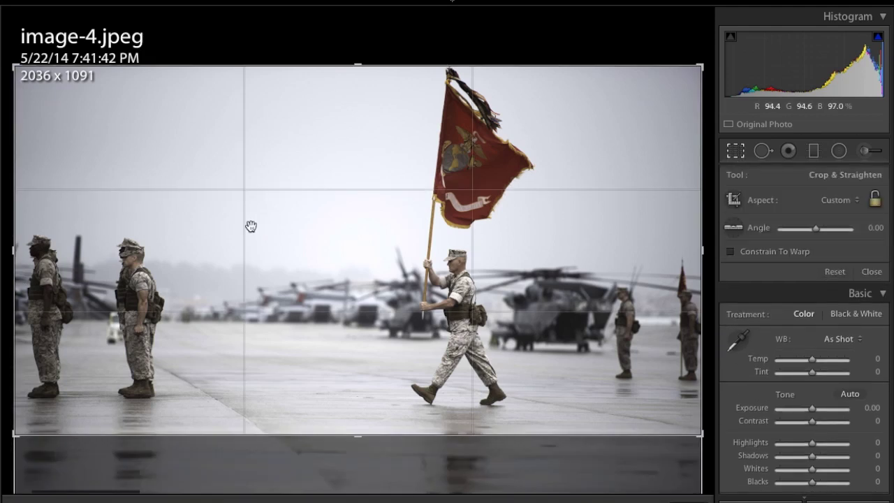
{"action": "left_click_drag", "start_coordinate": [12, 254], "coordinate": [22, 255]}
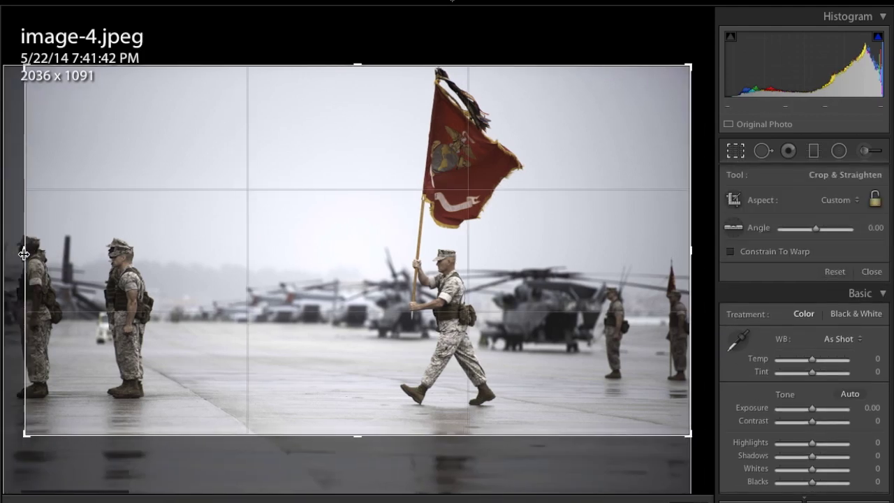
{"action": "key", "text": "Return"}
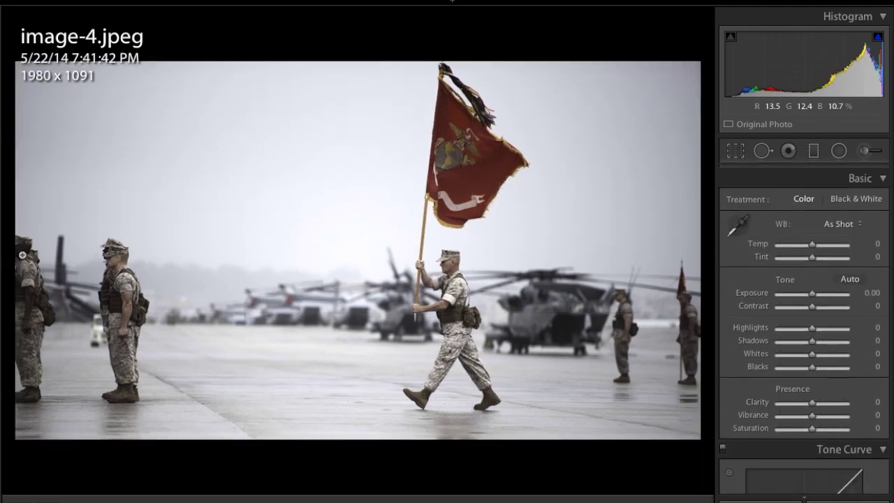
{"action": "key", "text": "ctrl+z"}
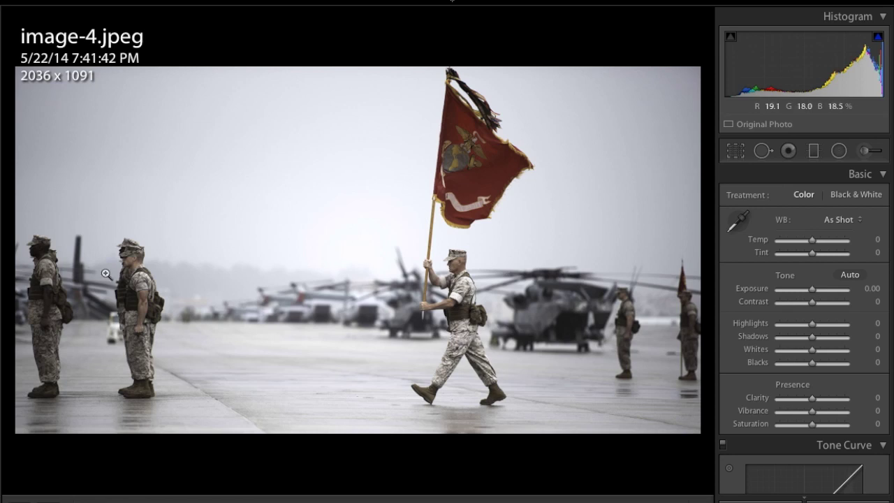
Apply a graduated filter from the photo's left edge to just short of the flag bearer, with Exposure -0.78
{"action": "mouse_move", "coordinate": [21, 342]}
{"action": "left_click", "coordinate": [813, 151]}
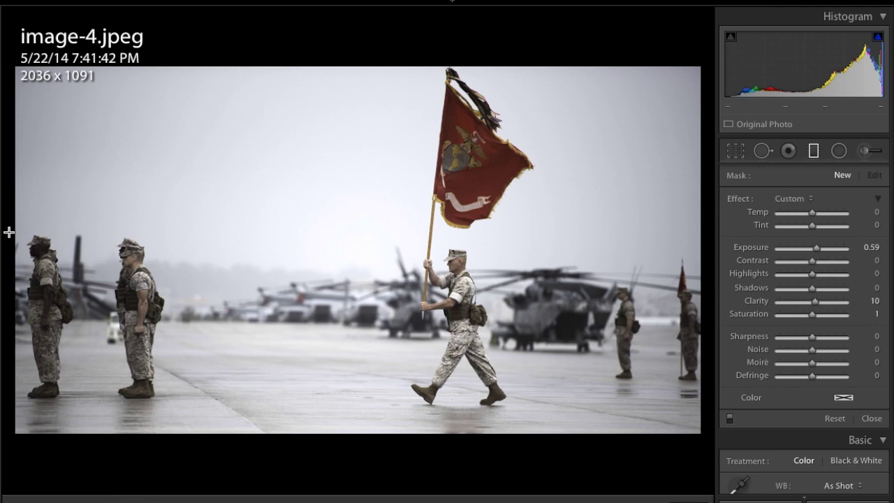
{"action": "left_click_drag", "start_coordinate": [10, 234], "coordinate": [332, 232]}
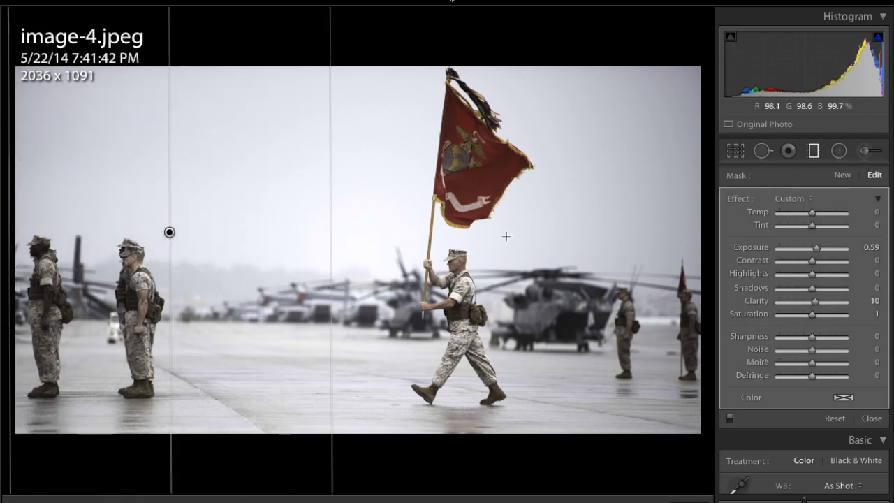
{"action": "left_click_drag", "start_coordinate": [816, 247], "coordinate": [807, 253]}
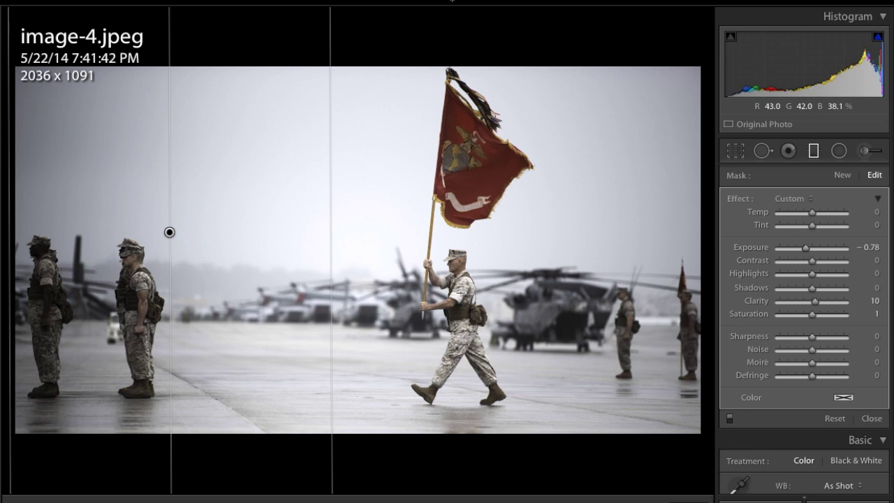
{"action": "key", "text": "m"}
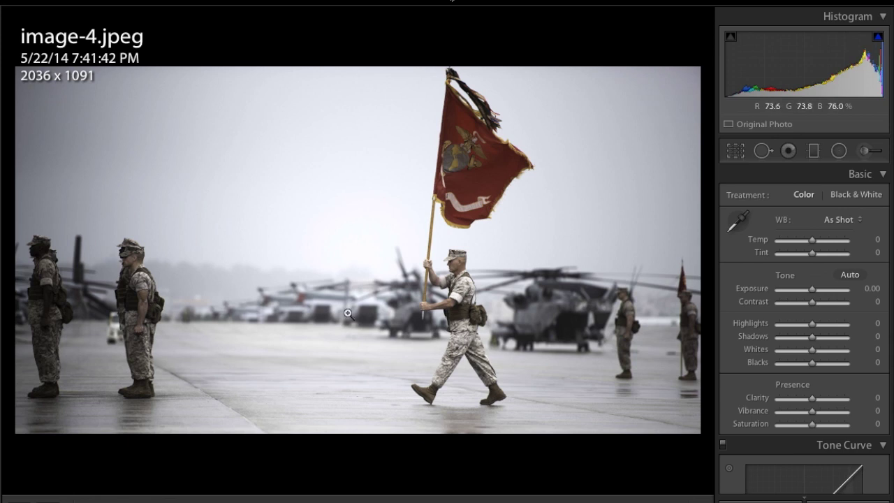
Examine the flag bearer and the blurred helicopters behind him at close zoom
{"action": "left_click", "coordinate": [452, 257]}
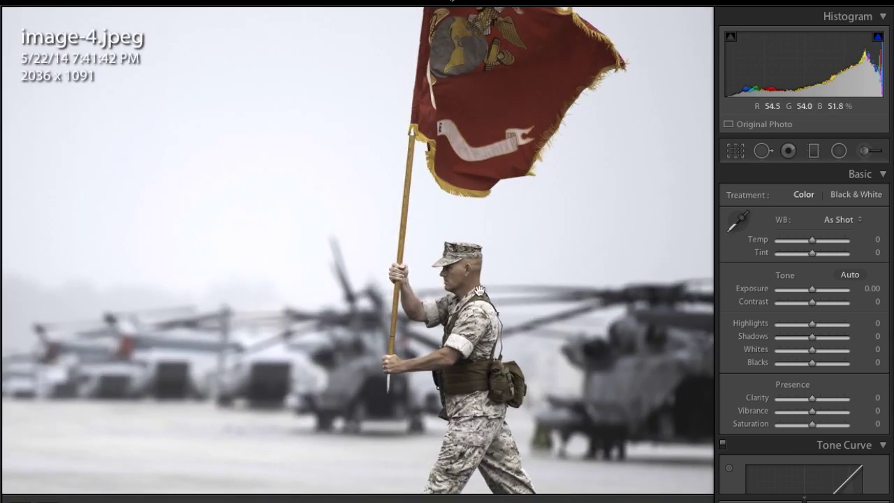
{"action": "scroll", "coordinate": [475, 301], "scroll_direction": "right", "scroll_amount": 5}
{"action": "scroll", "coordinate": [475, 301], "scroll_direction": "down", "scroll_amount": 2}
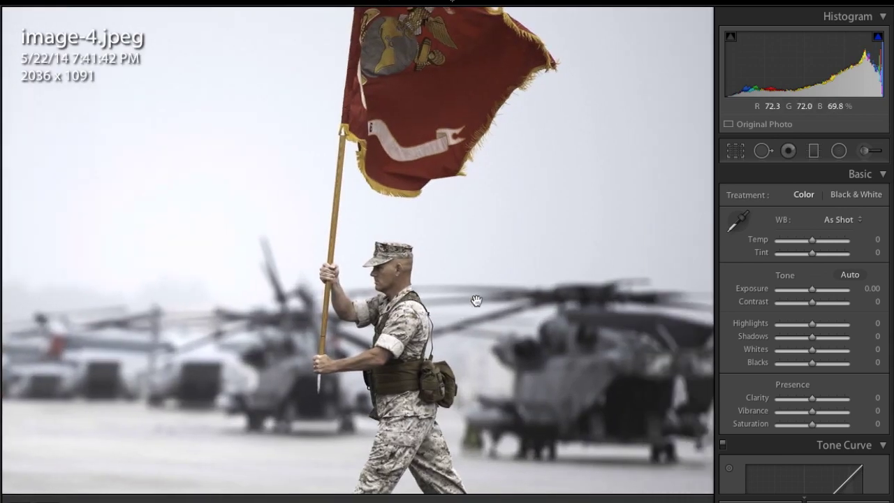
{"action": "scroll", "coordinate": [476, 301], "scroll_direction": "down", "scroll_amount": 2}
{"action": "scroll", "coordinate": [476, 301], "scroll_direction": "left", "scroll_amount": 2}
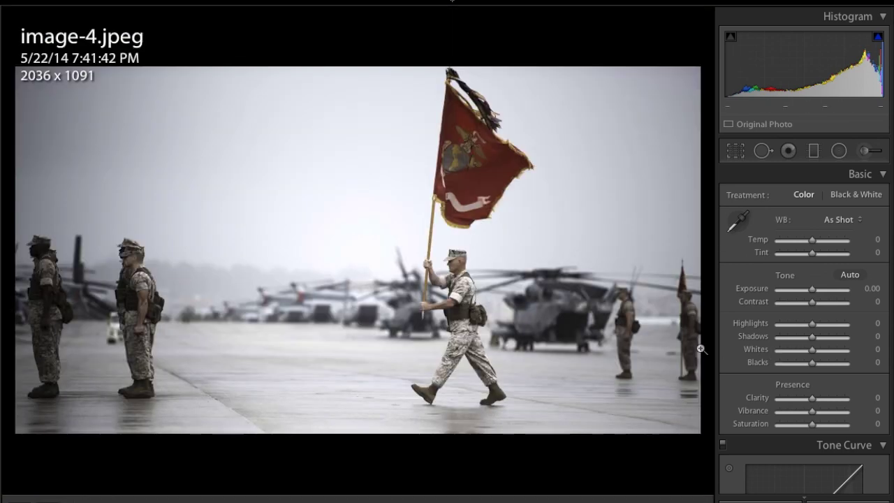
{"action": "left_click", "coordinate": [481, 318]}
Go to the sunset photo image.jpeg and crop off its dark lower foreground to 1980 x 1002
{"action": "key", "text": "Right"}
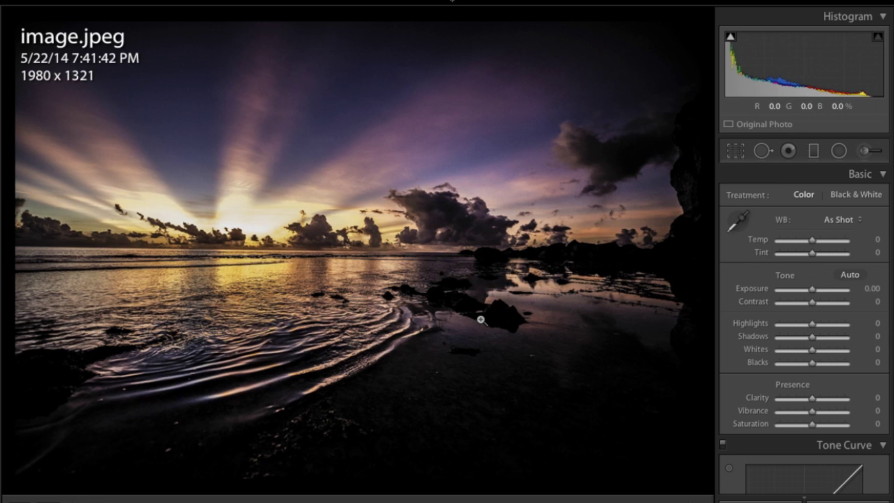
{"action": "left_click", "coordinate": [739, 154]}
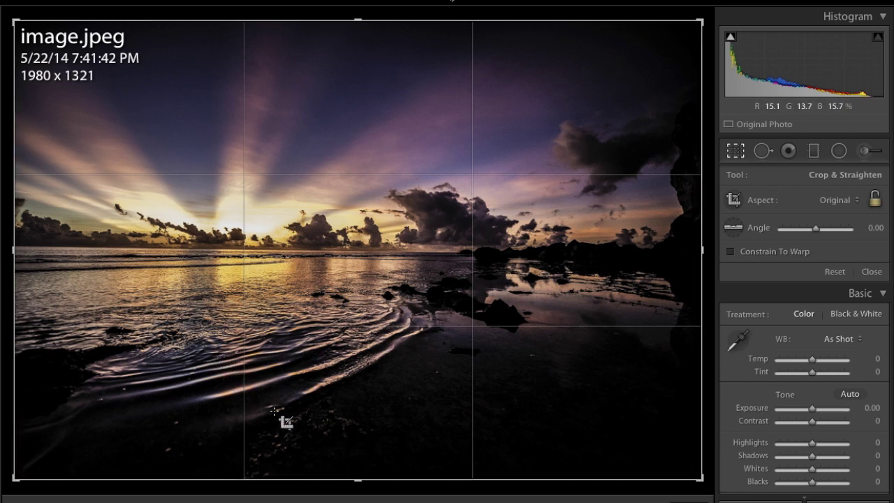
{"action": "left_click_drag", "start_coordinate": [356, 480], "coordinate": [354, 425]}
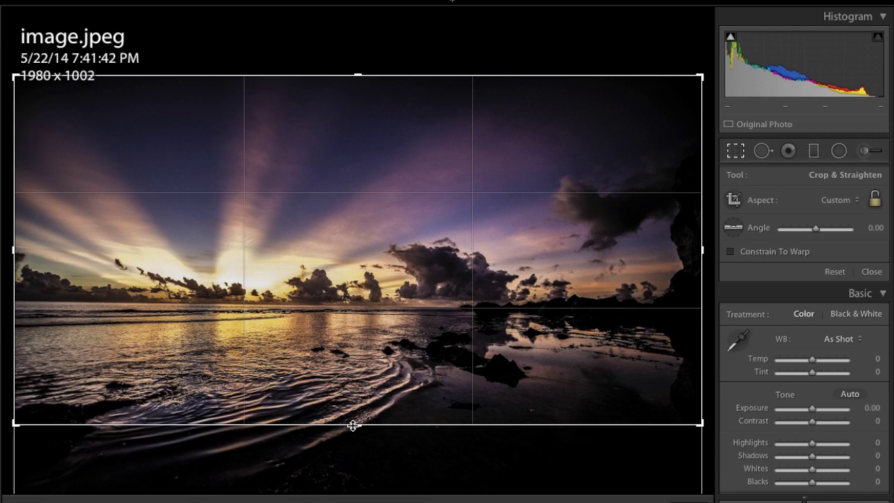
{"action": "key", "text": "Return"}
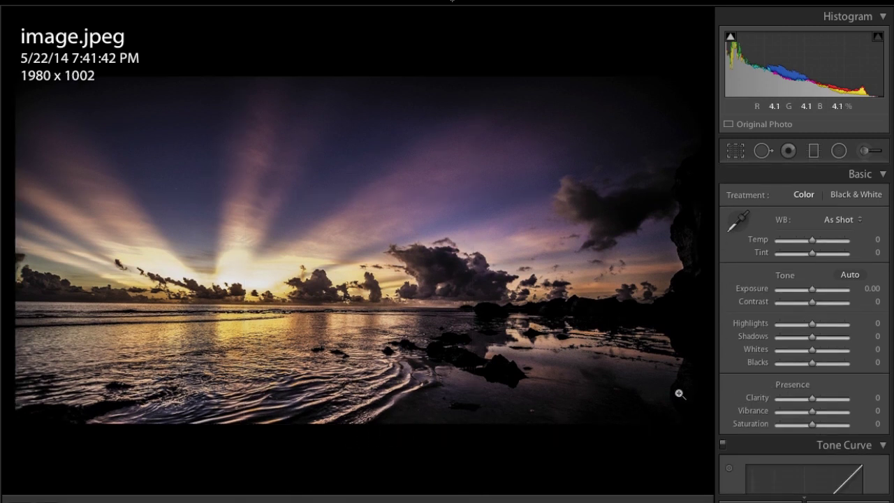
Set the sunset photo's Shadows to +32, Highlights to -27 and Exposure to +0.50
{"action": "left_click_drag", "start_coordinate": [819, 338], "coordinate": [822, 337]}
{"action": "left_click", "coordinate": [802, 323]}
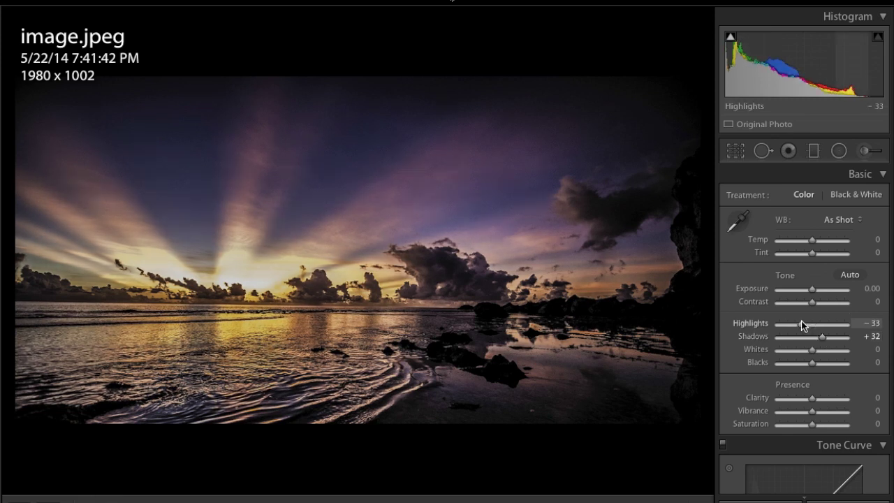
{"action": "left_click_drag", "start_coordinate": [813, 291], "coordinate": [817, 294]}
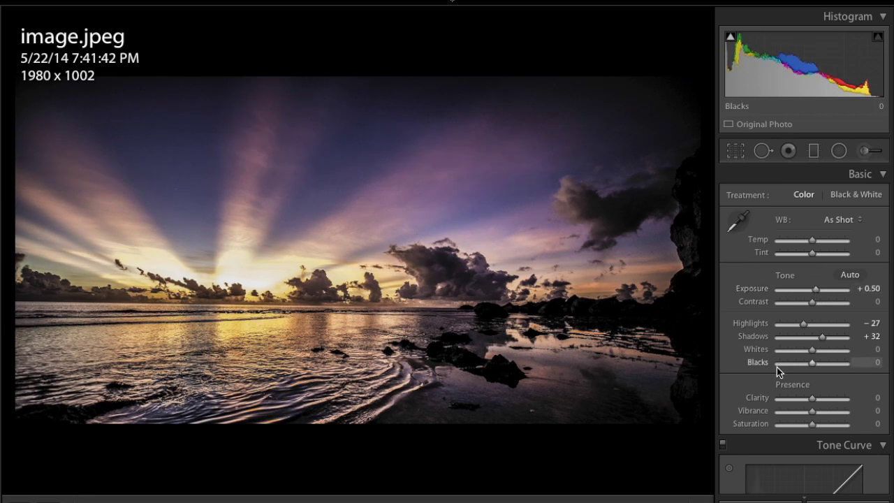
Apply a graduated filter from below the photo up to near the horizon, with Exposure 0.49
{"action": "left_click", "coordinate": [813, 150]}
{"action": "left_click_drag", "start_coordinate": [323, 440], "coordinate": [679, 320]}
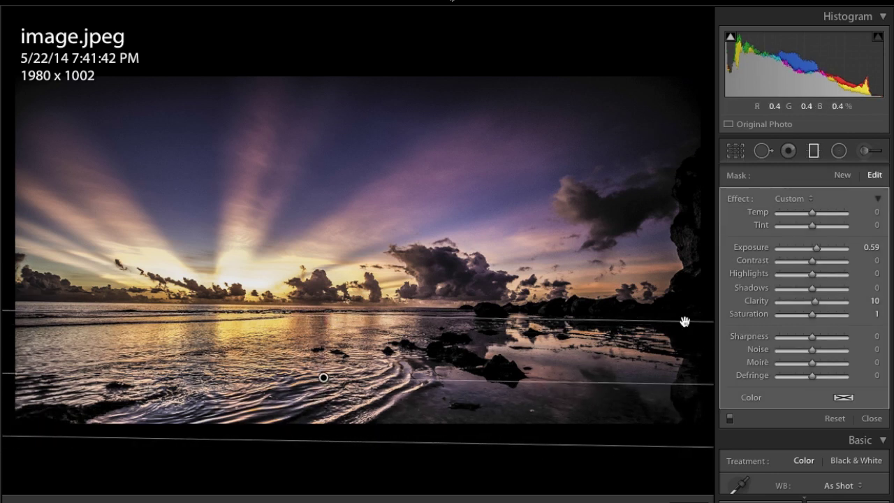
{"action": "mouse_move", "coordinate": [817, 248]}
{"action": "left_mouse_down"}
{"action": "mouse_move", "coordinate": [828, 249]}
{"action": "mouse_move", "coordinate": [815, 247]}
{"action": "left_mouse_up"}
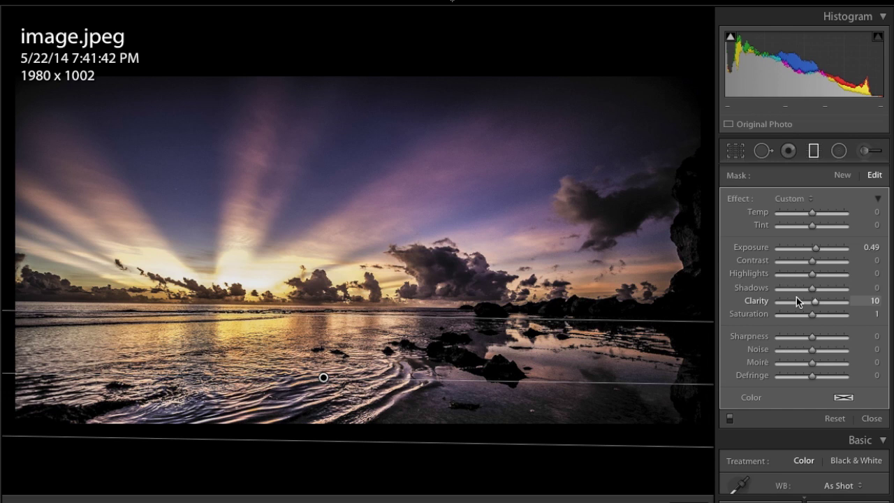
{"action": "key", "text": "m"}
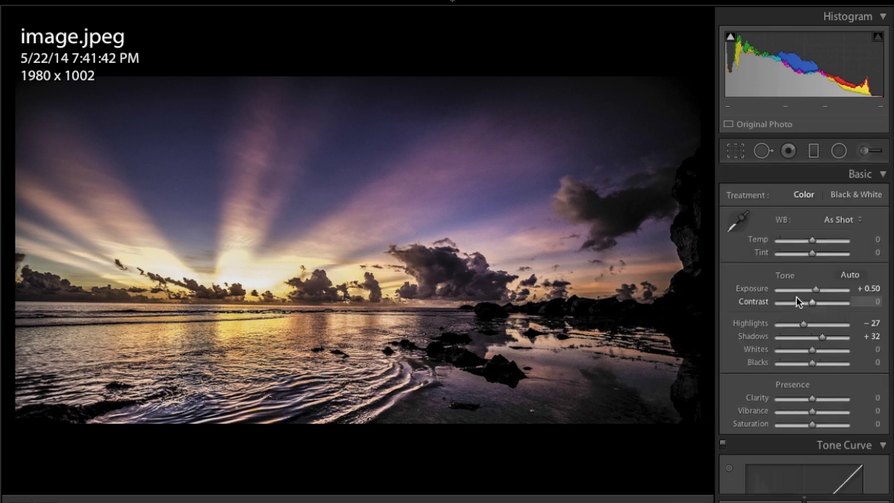
Set the sunset photo's Vibrance to +49
{"action": "left_click", "coordinate": [828, 412]}
{"action": "left_click_drag", "start_coordinate": [828, 415], "coordinate": [830, 414]}
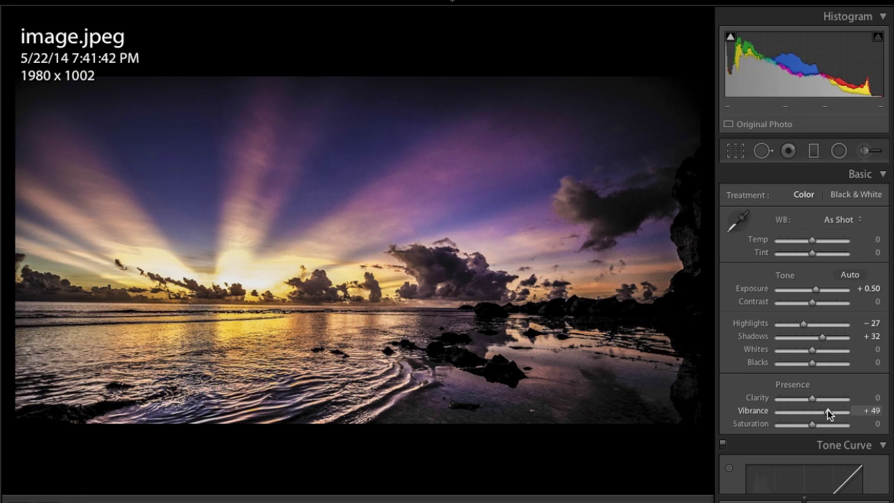